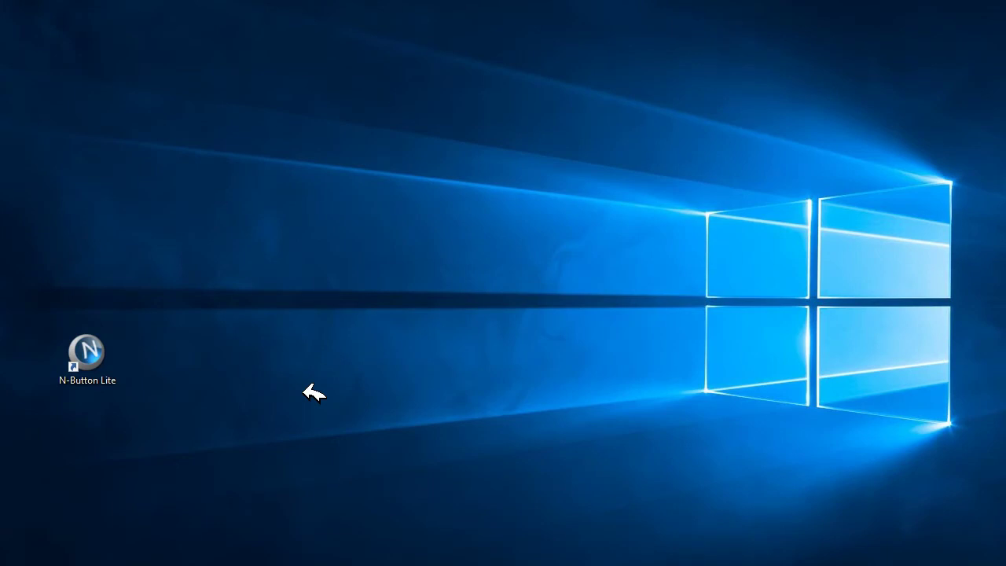
Step: Launch N-Button Lite and create a new device named MyPushNotificationBoard with the device type Push Notification
double_click(86, 354)
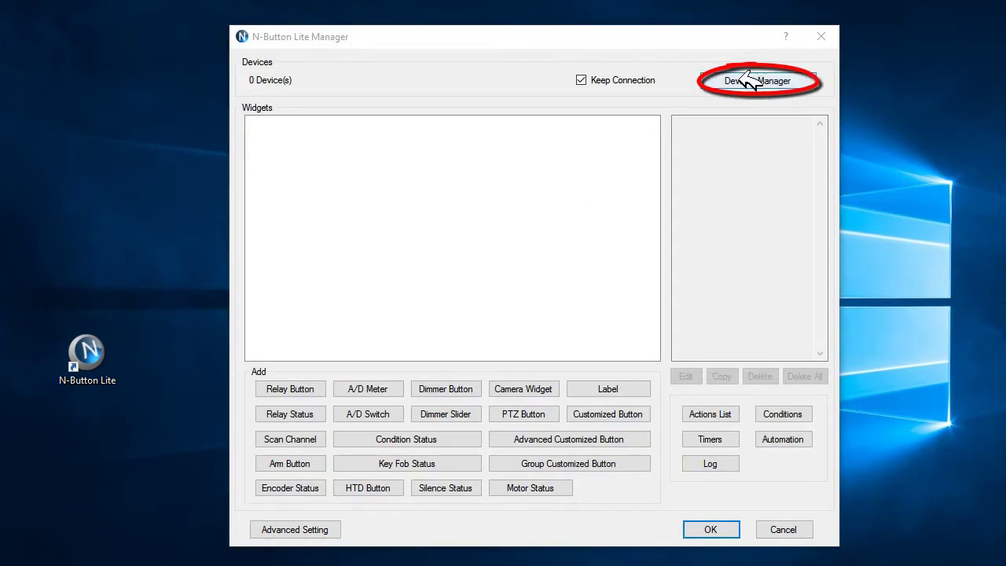
click(753, 82)
click(796, 187)
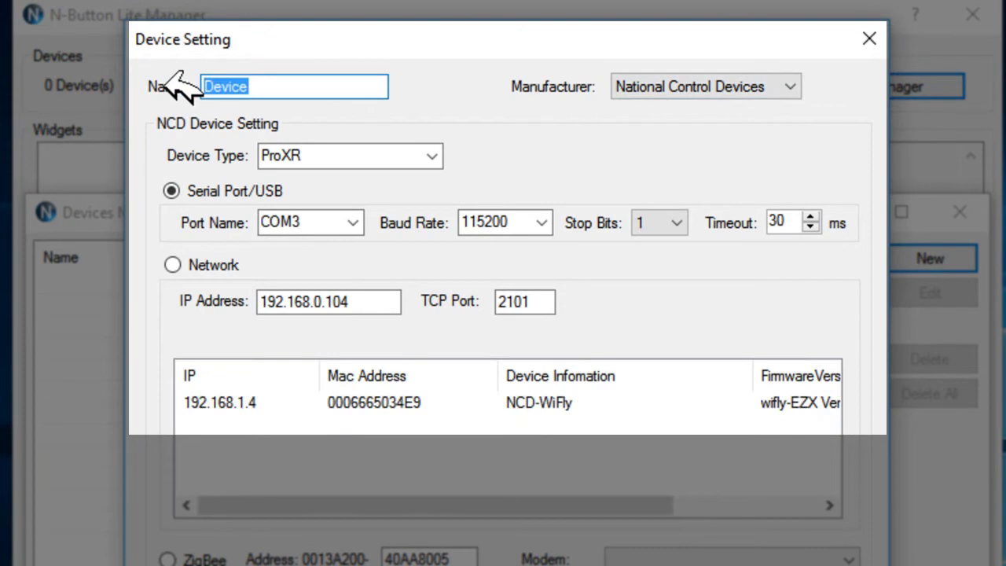
text(MyPushNo)
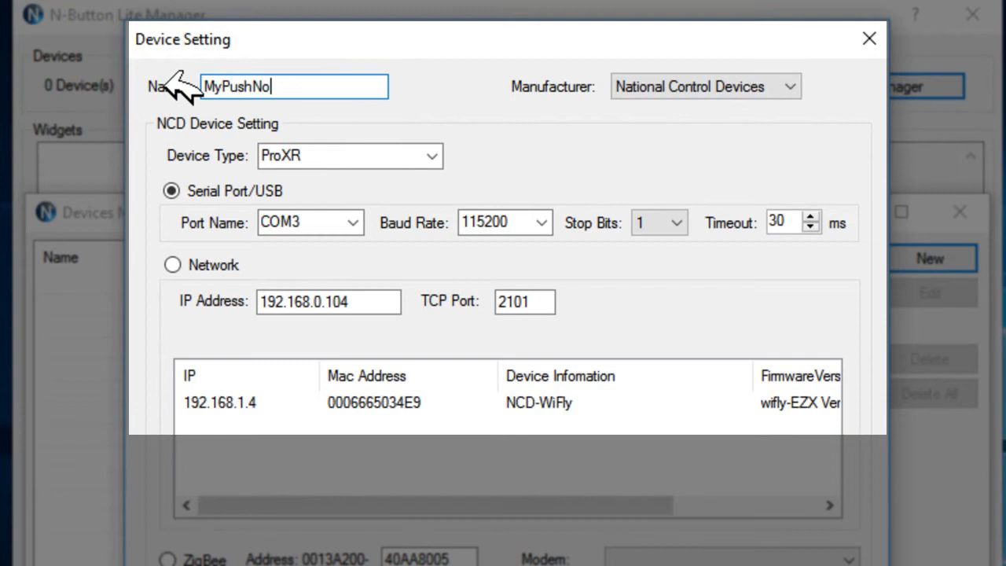
text(tificationBoard)
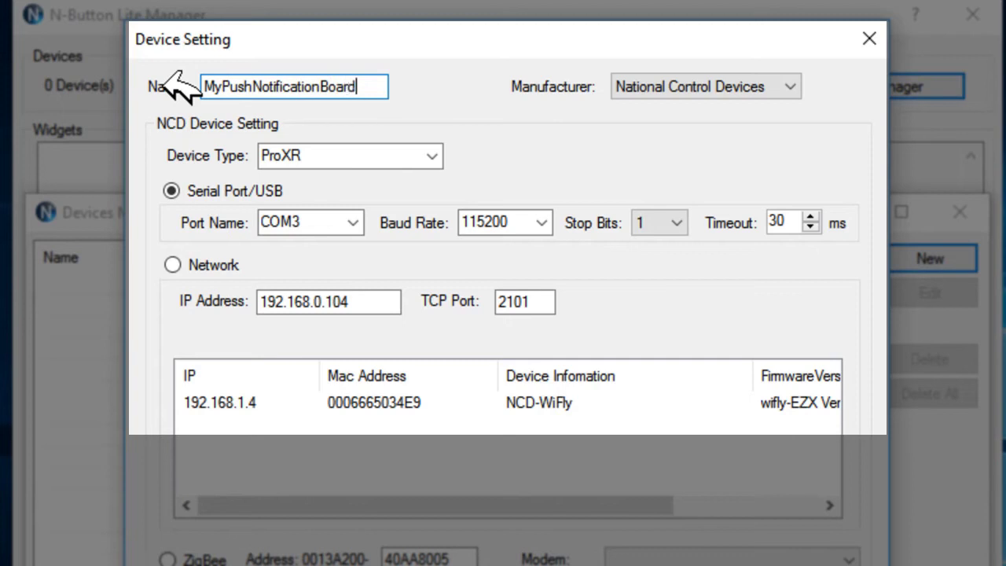
click(434, 155)
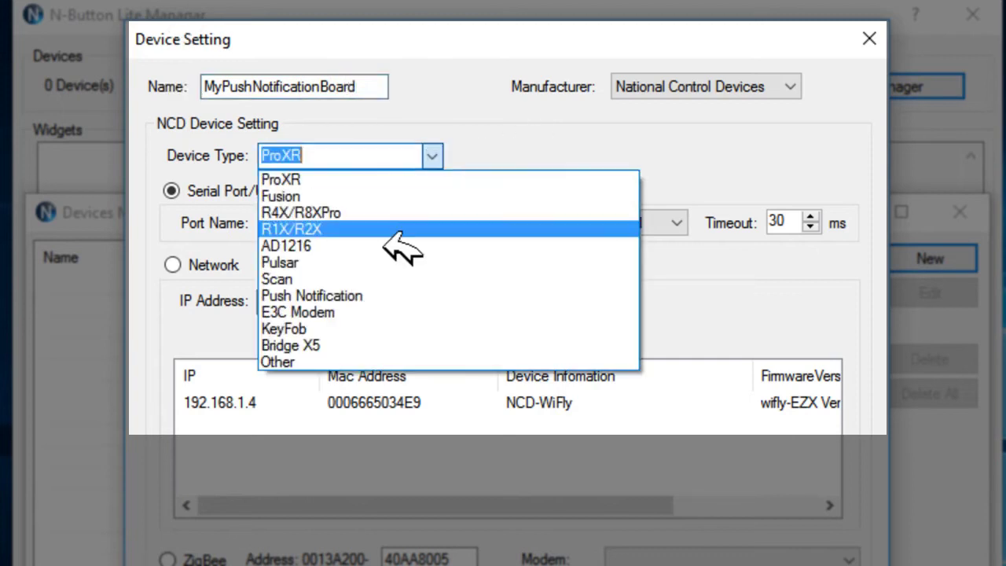
click(385, 295)
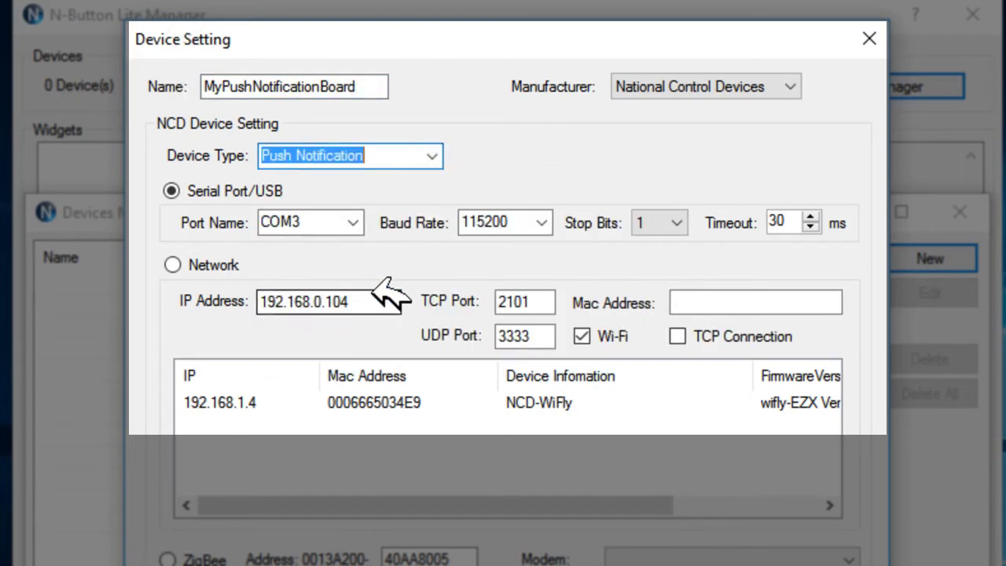
Step: Connect the device over the network using the detected NCD-WiFly at 192.168.1.4, save it, and widen the device list's Name column
click(171, 264)
click(237, 401)
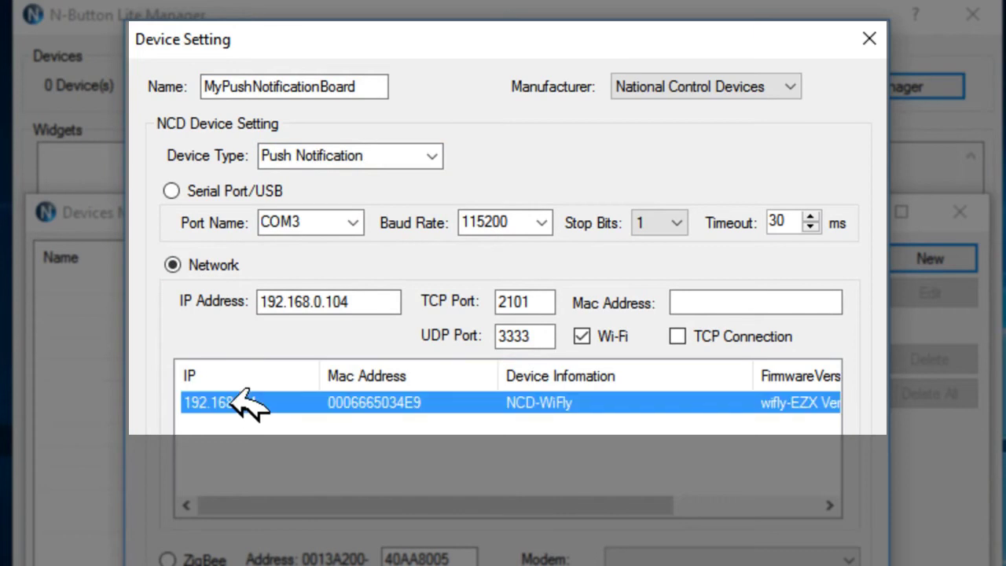
double_click(400, 410)
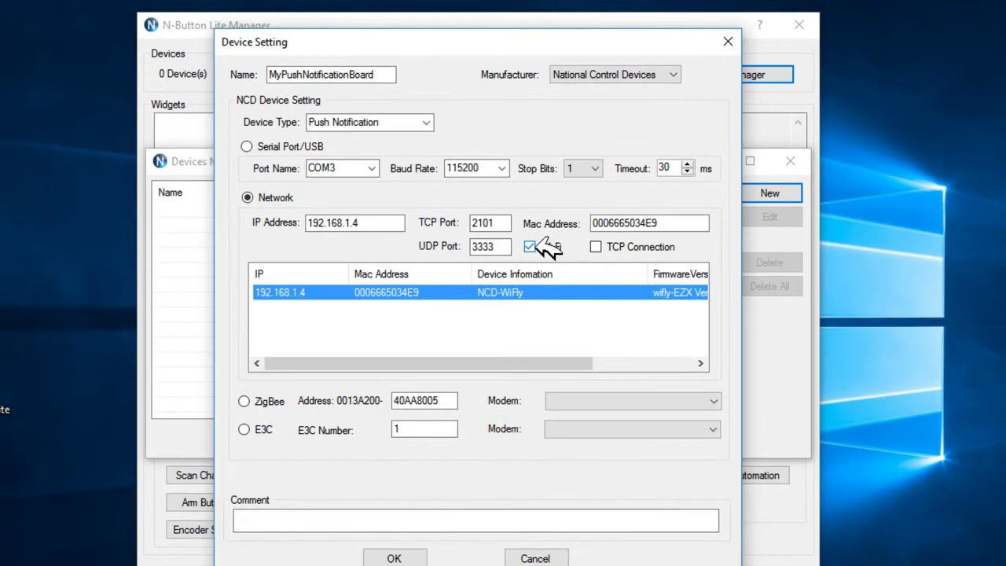
click(421, 550)
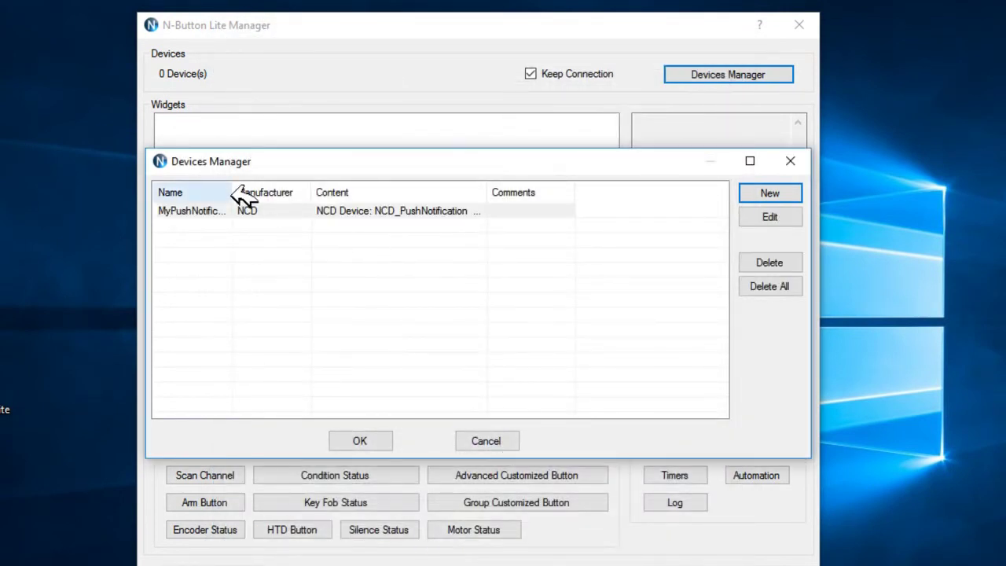
drag(233, 195, 309, 195)
click(341, 209)
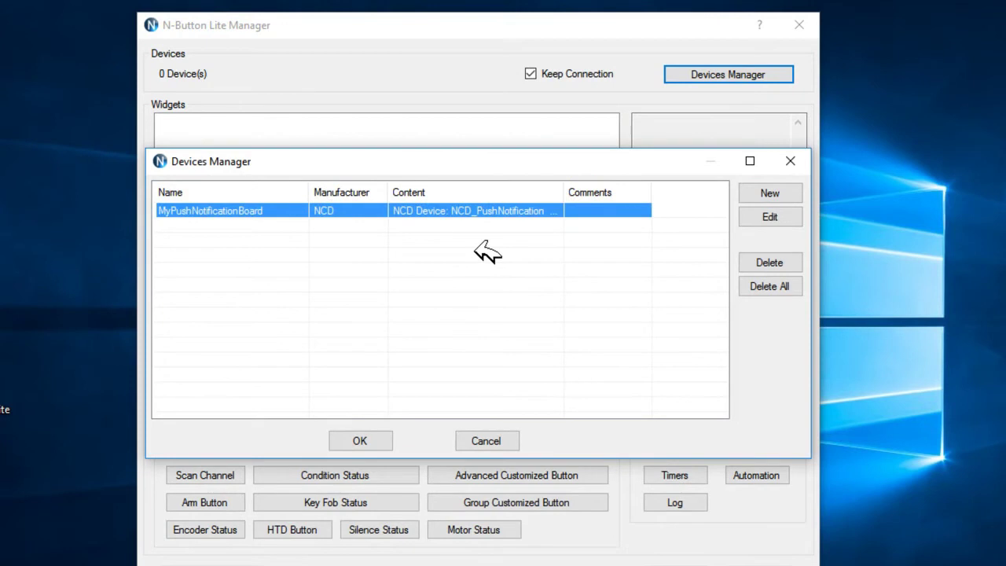
Step: Create a second device named MyRelayBoard with manufacturer Robot Electronics and device type ETH484/WIFI484
click(768, 195)
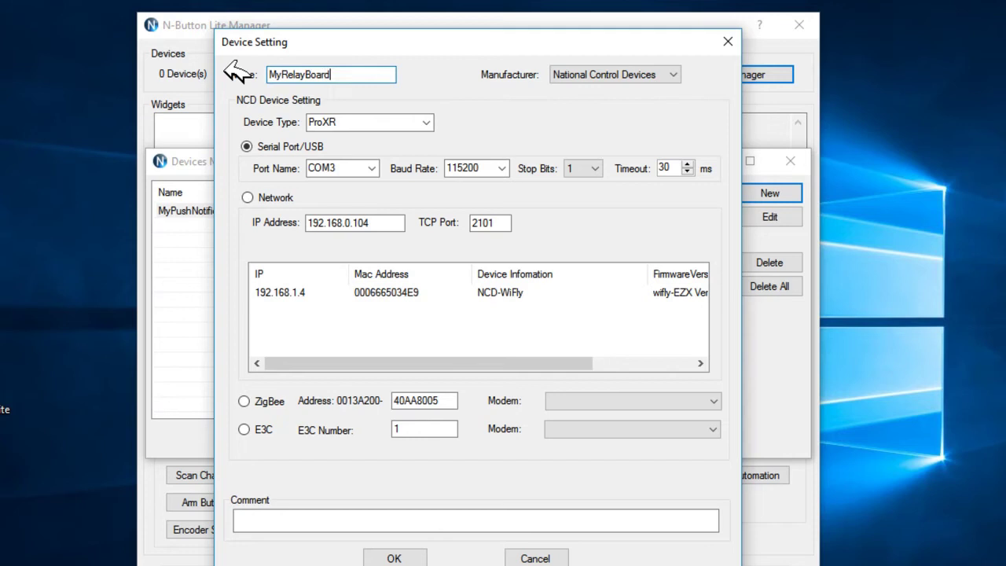
click(583, 72)
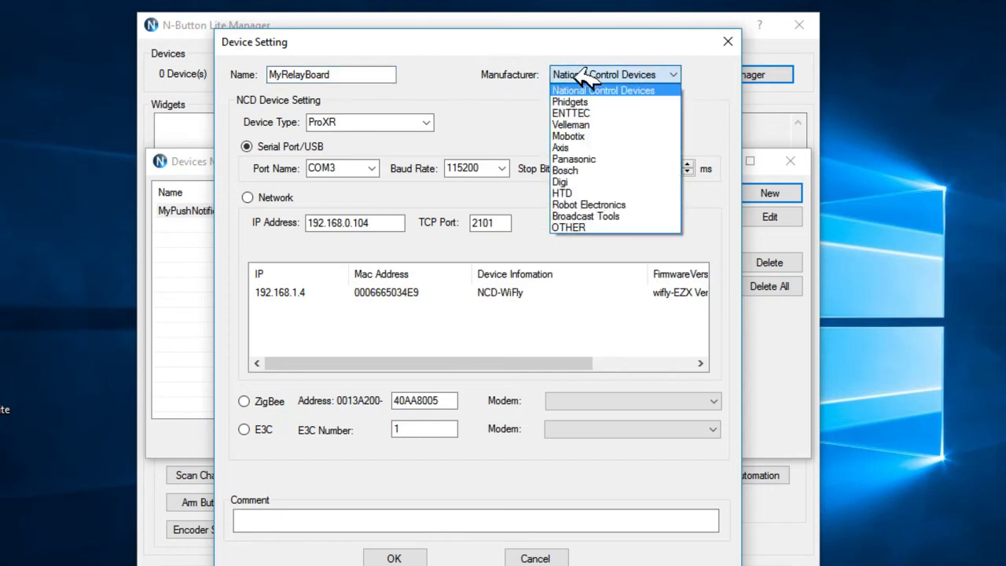
click(589, 205)
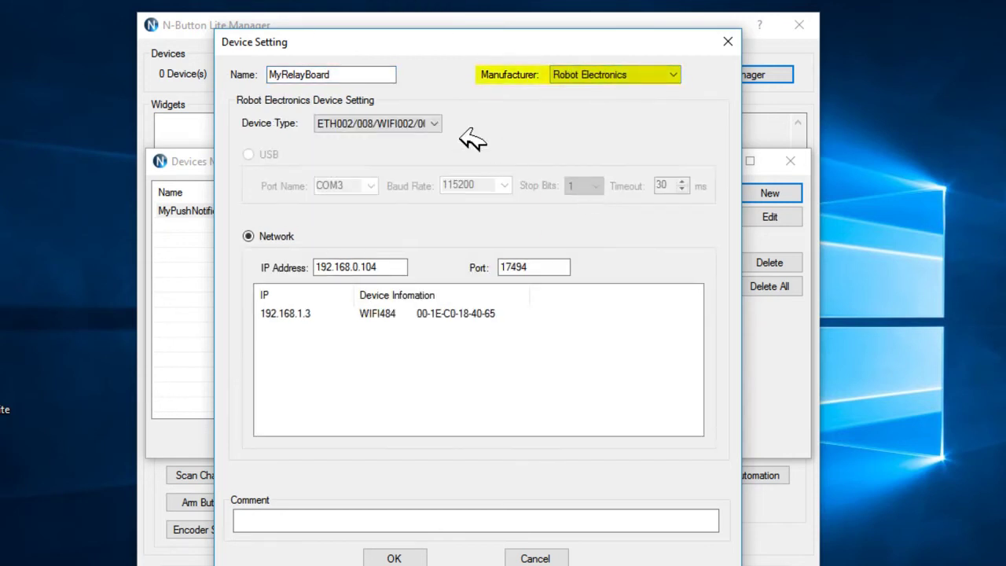
click(435, 124)
click(445, 153)
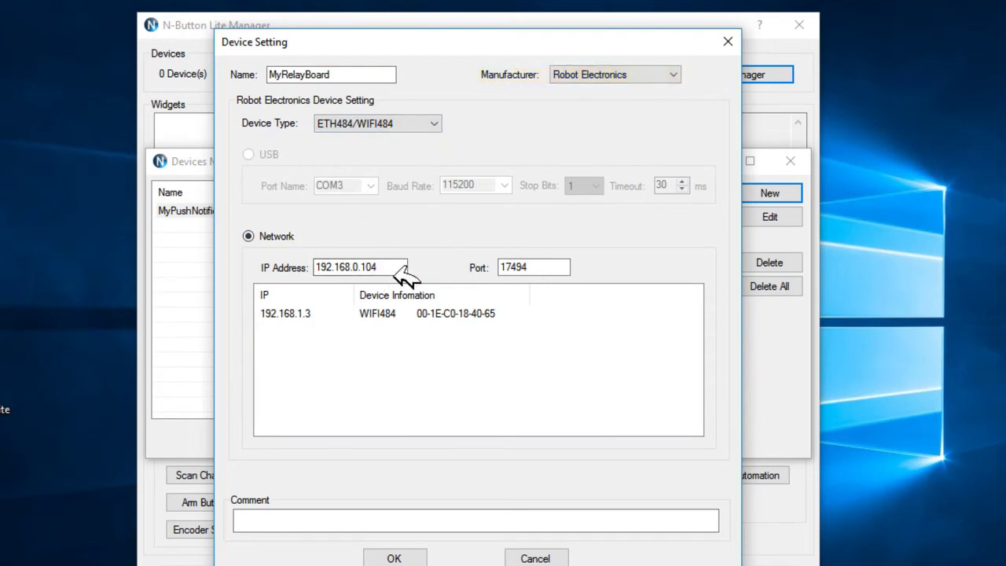
Step: Assign the detected WIFI484 board at 192.168.1.3 to MyRelayBoard and save the device list
click(324, 313)
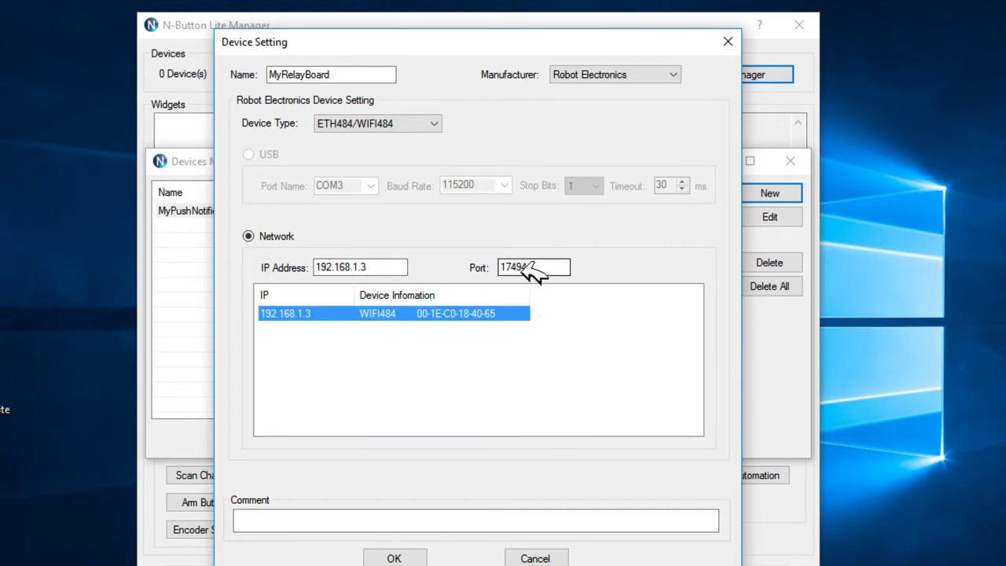
click(401, 554)
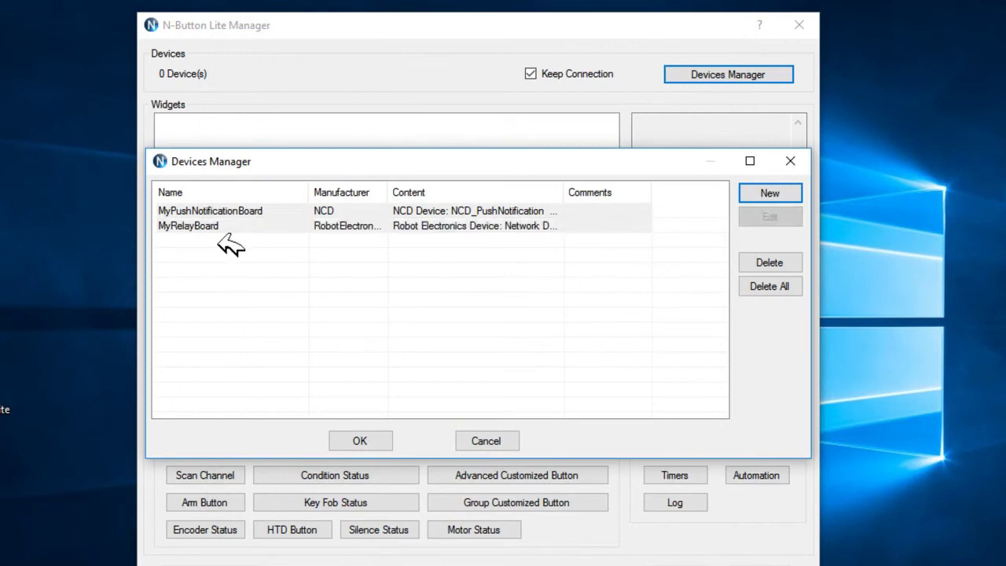
click(362, 439)
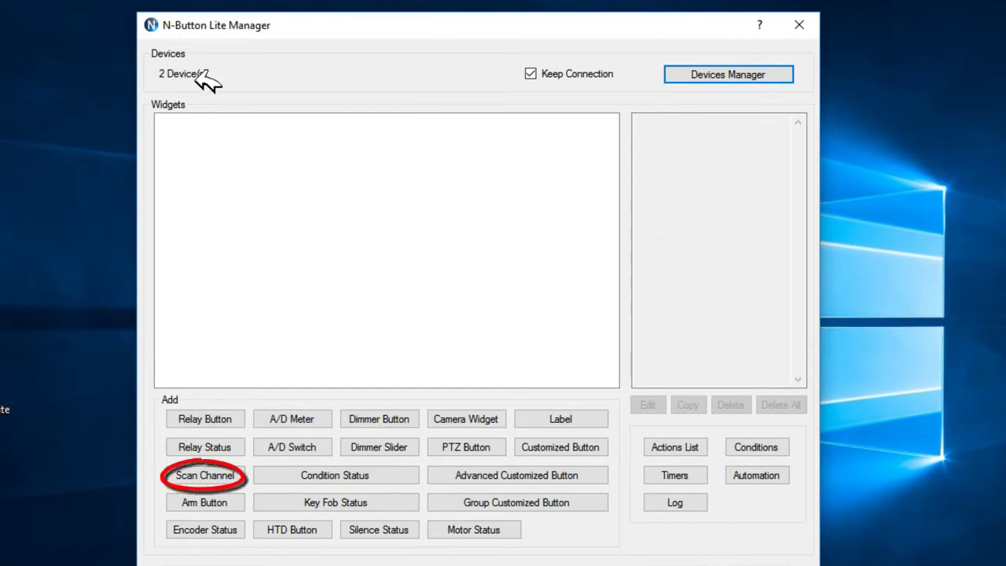
Step: Add a Scan Channel widget for Channel 1 of MyPushNotificationBoard and move its label away from the desktop's corner
click(225, 475)
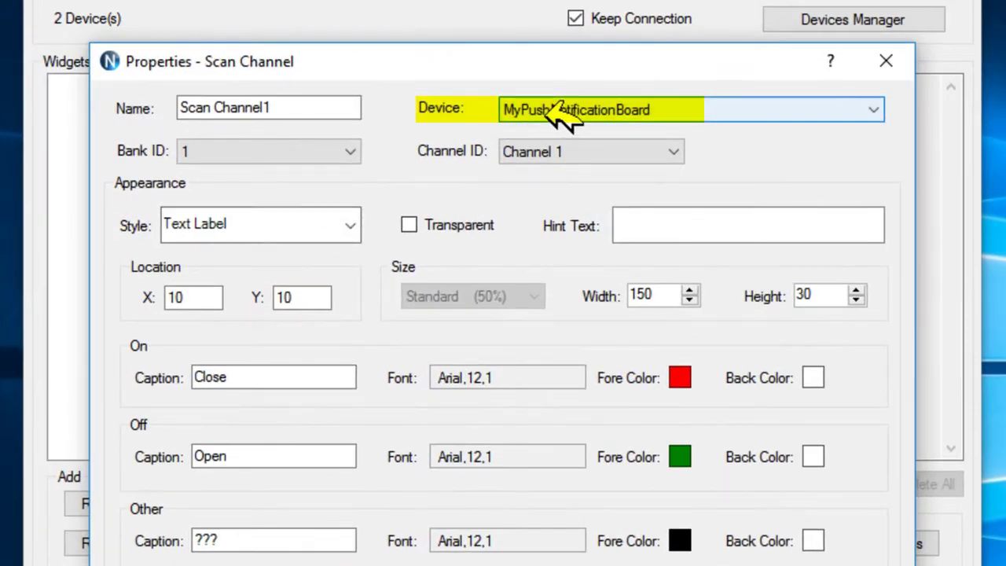
click(560, 116)
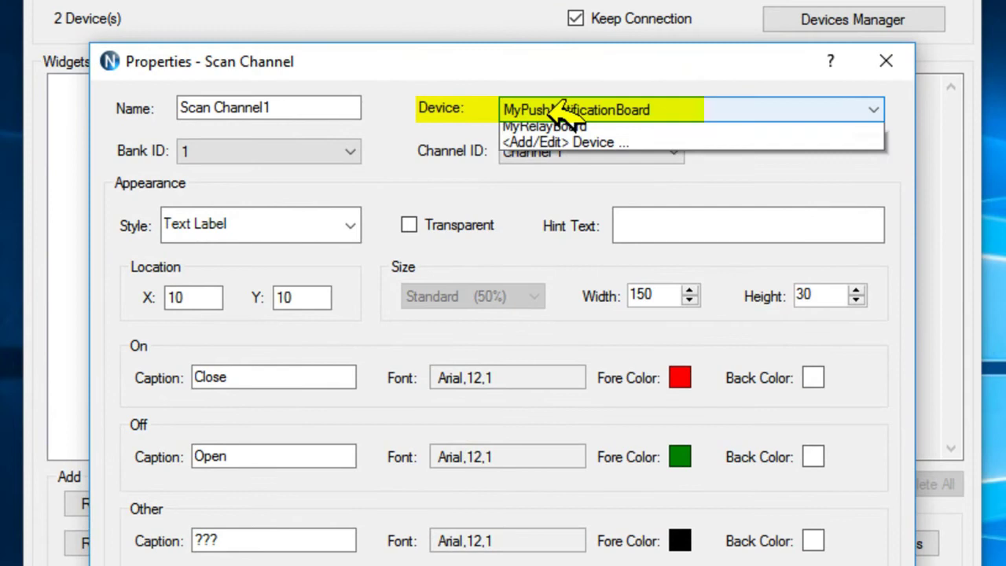
click(560, 132)
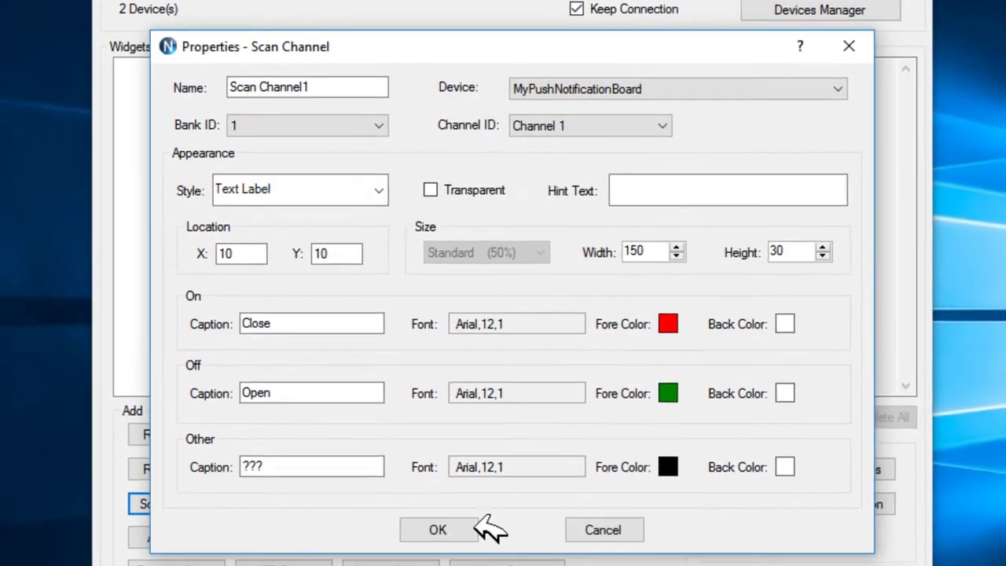
click(461, 532)
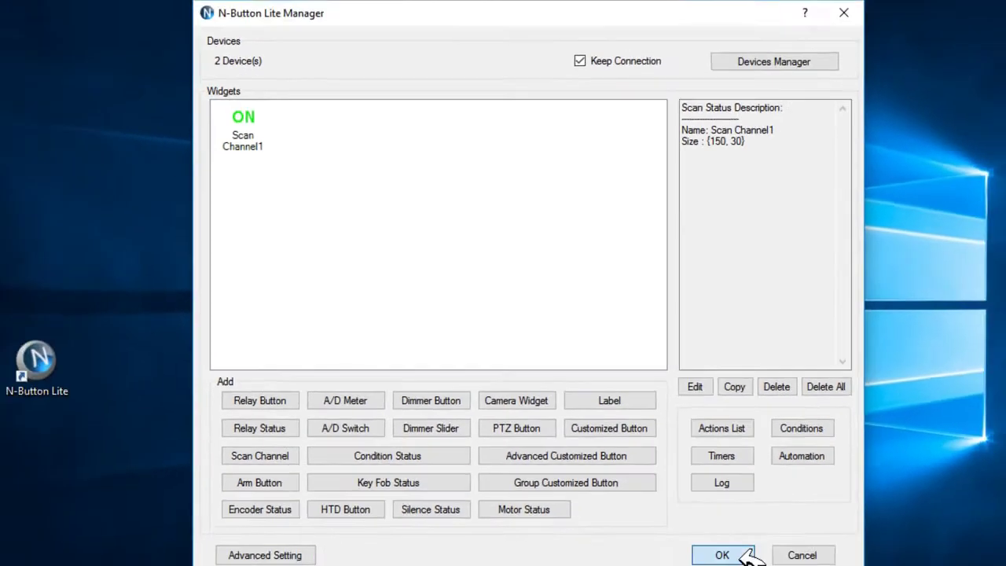
click(800, 565)
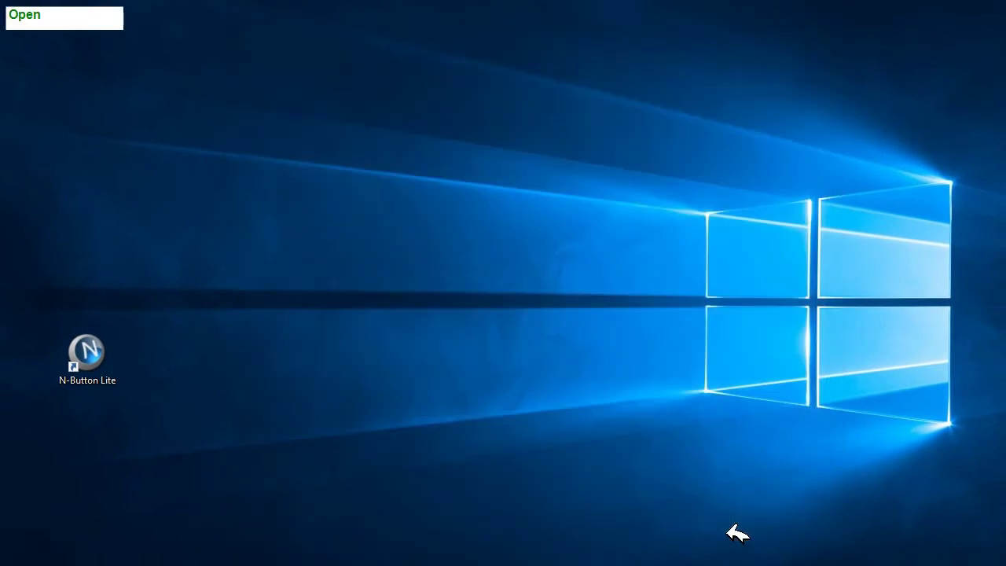
drag(69, 10, 346, 101)
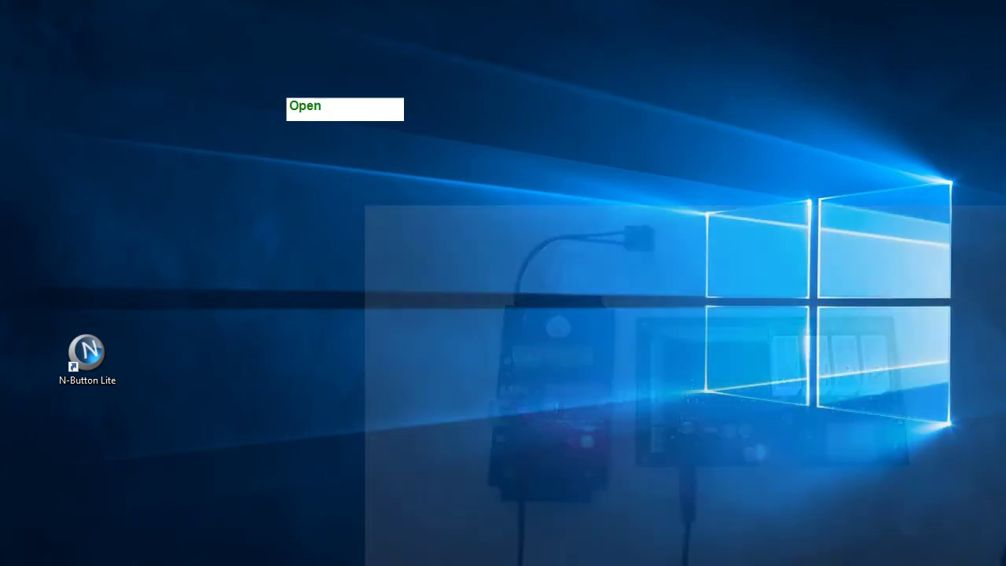
Step: Reopen the N-Button Lite Manager and add a Relay Button for MyRelayBoard with the action Toggle One Relay
right_click(366, 111)
click(404, 160)
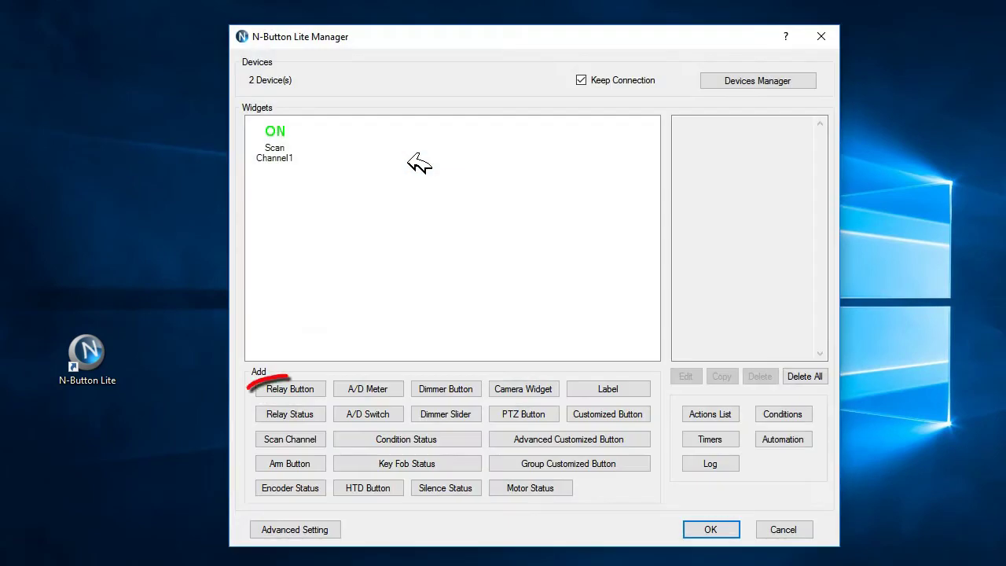
click(310, 387)
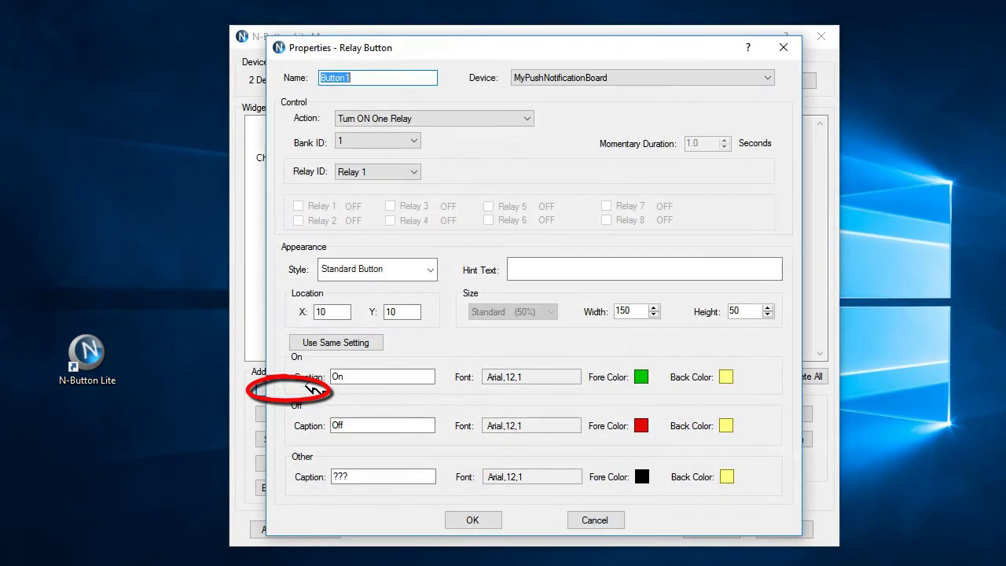
click(569, 77)
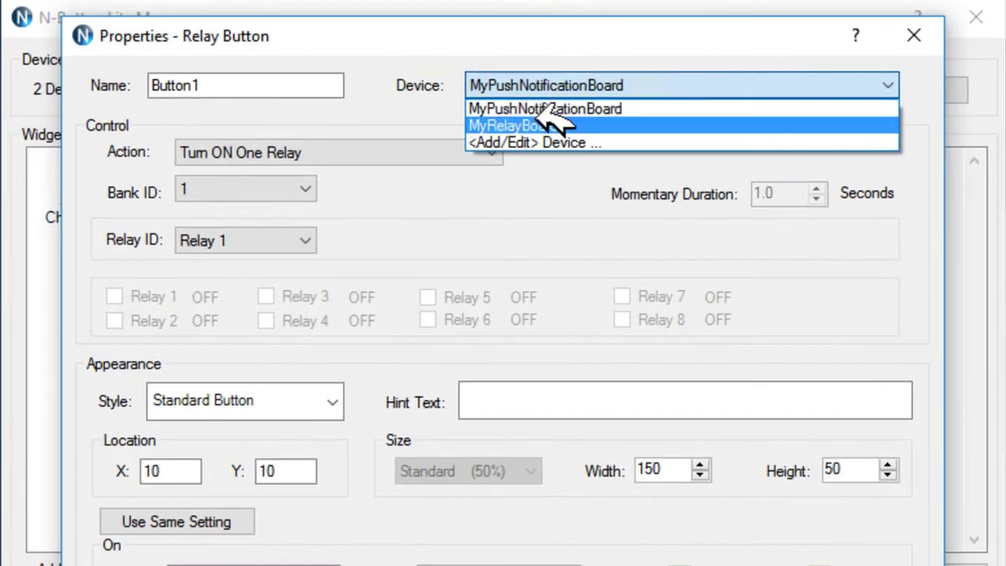
click(558, 118)
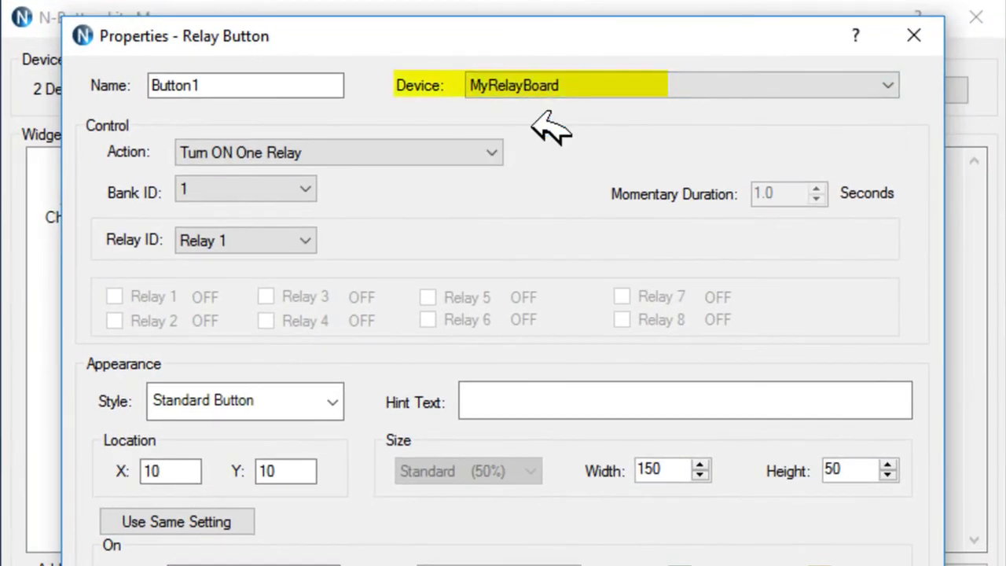
click(397, 157)
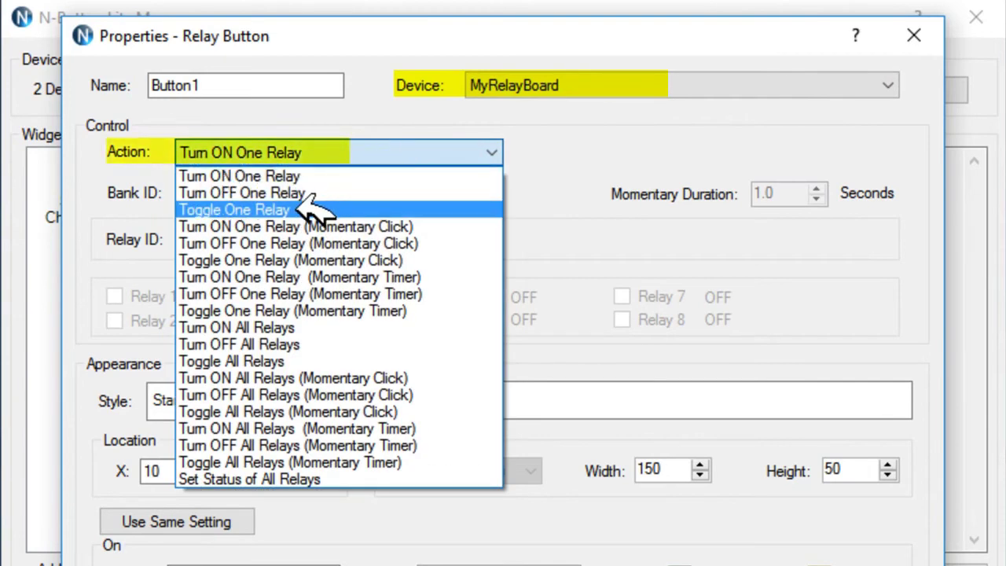
click(284, 204)
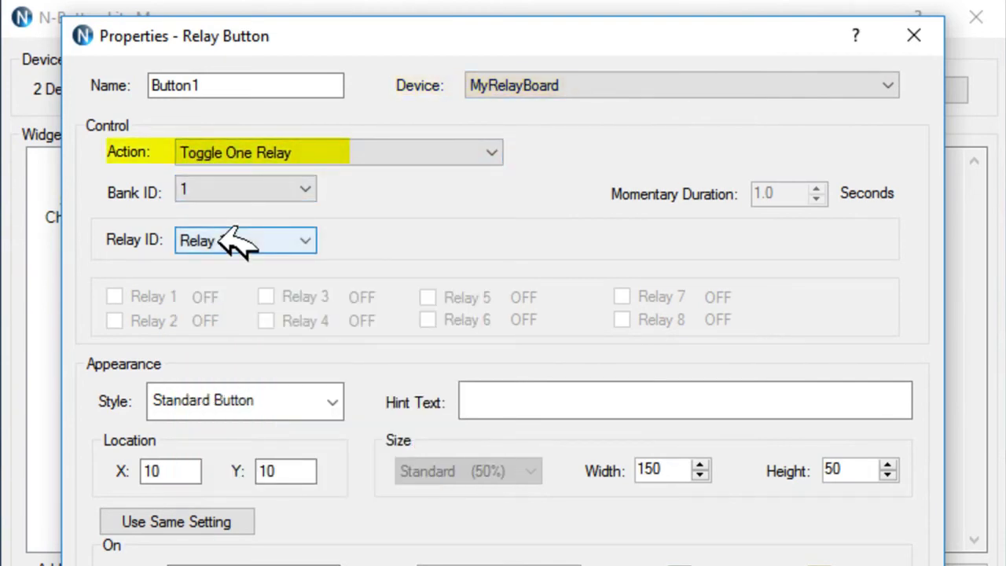
Step: Give the relay button the Style1 appearance, save it, and place it just below the Open label on the desktop
click(271, 391)
click(251, 467)
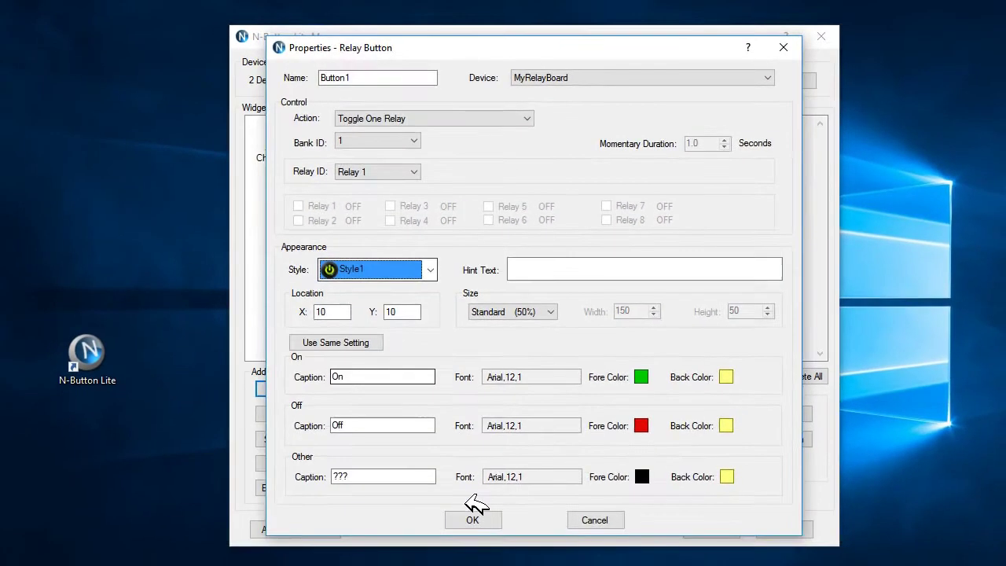
click(475, 516)
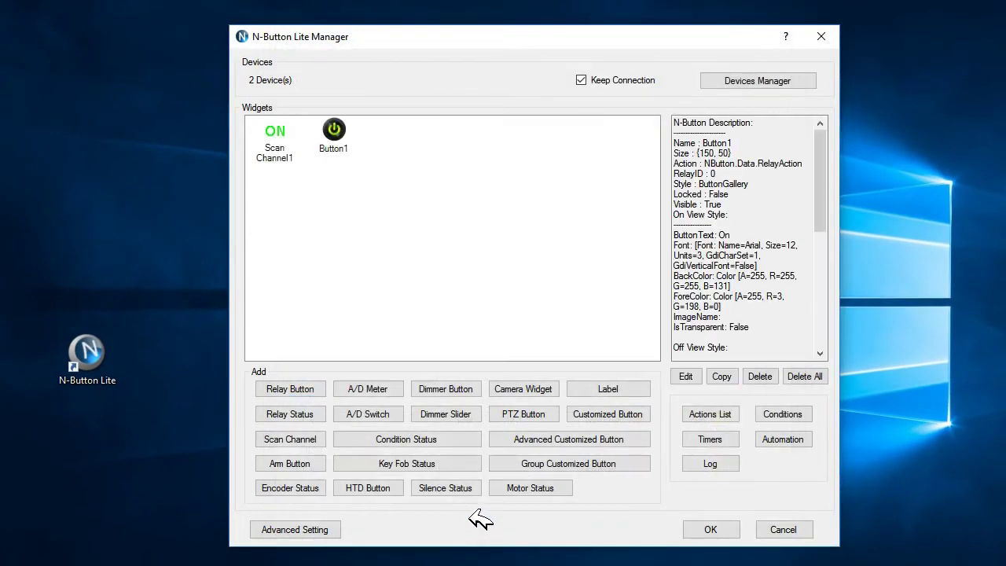
click(712, 530)
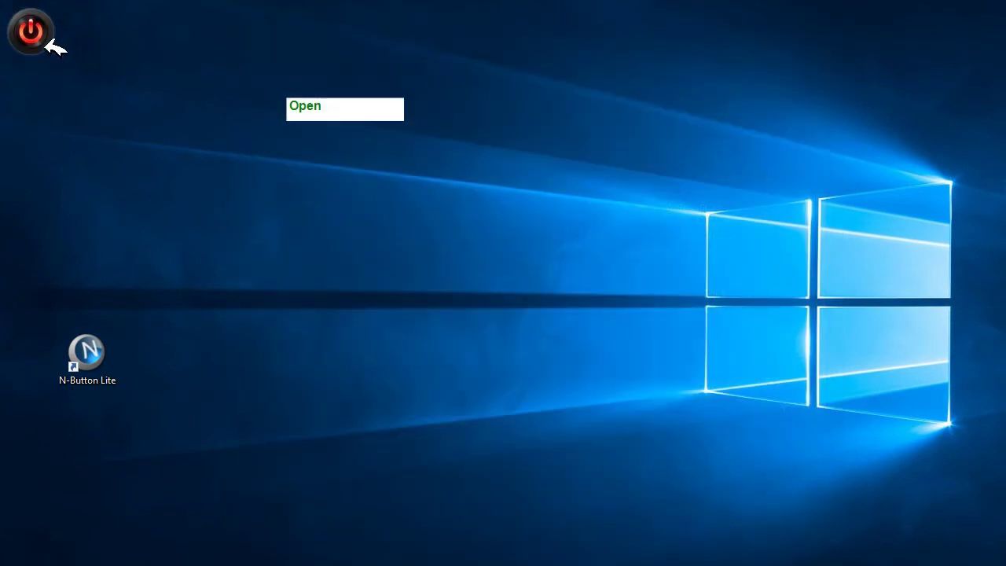
drag(47, 43, 366, 185)
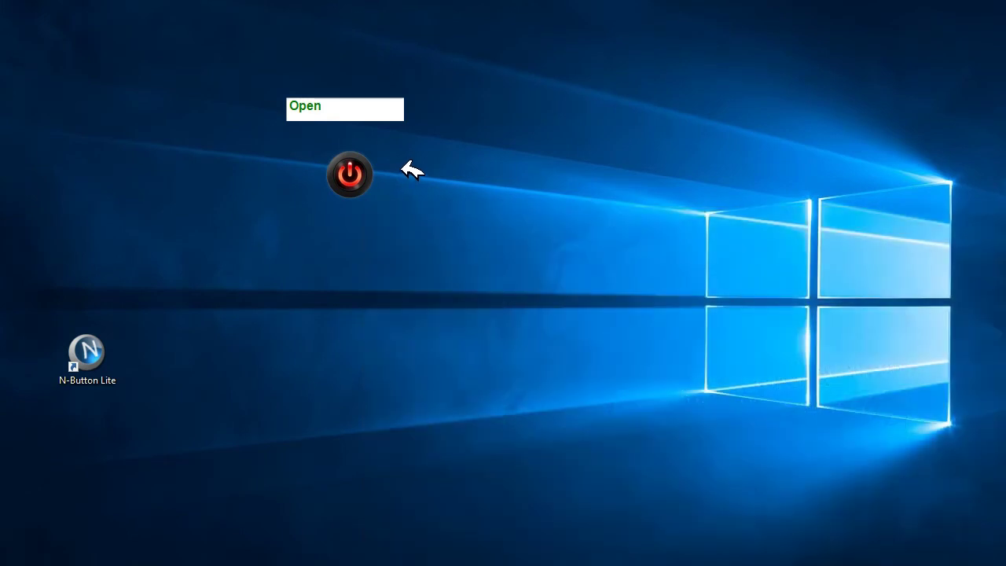
Step: Reopen the N-Button Lite Manager and create a new Push Notification Contact Closure automation rule
right_click(369, 176)
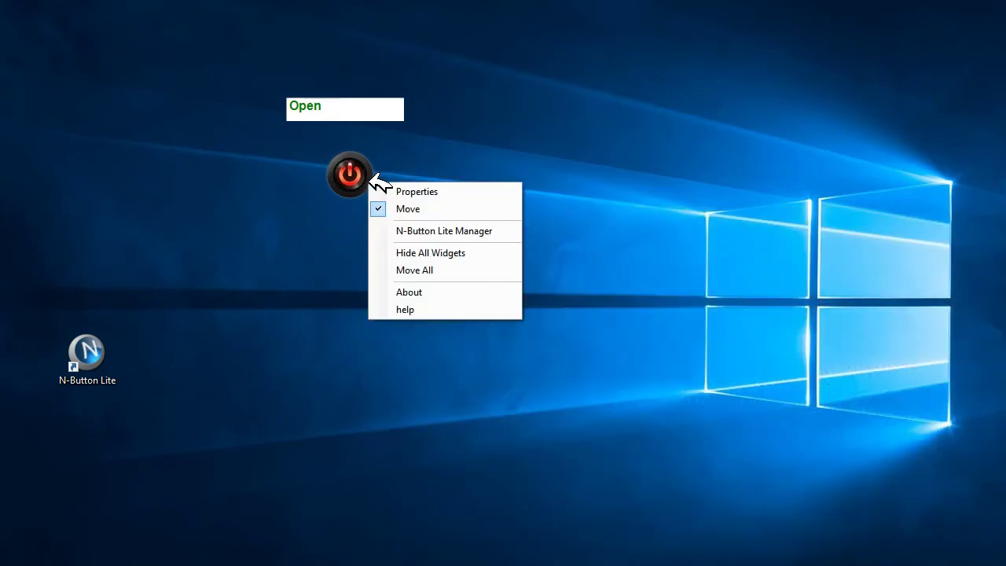
click(444, 231)
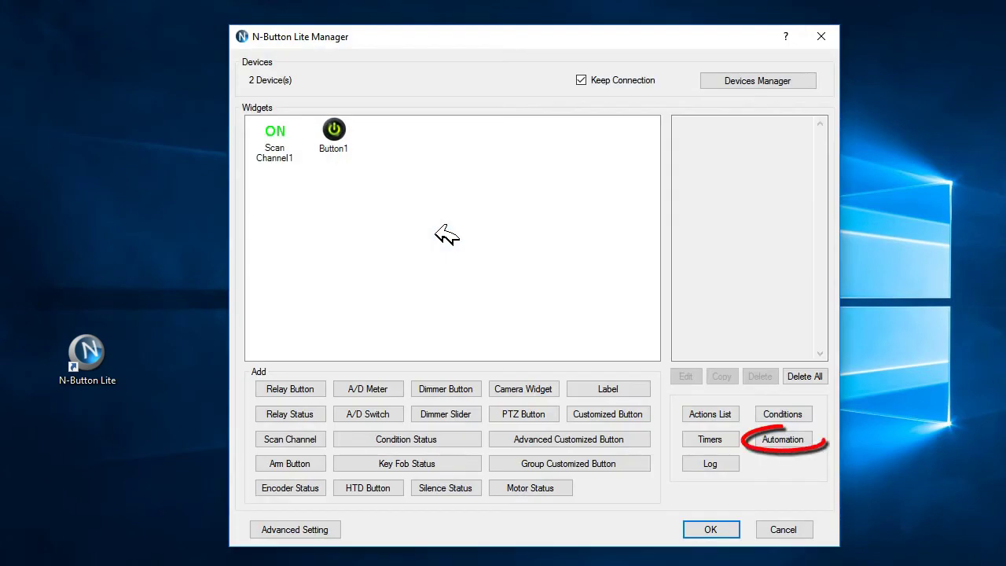
click(800, 438)
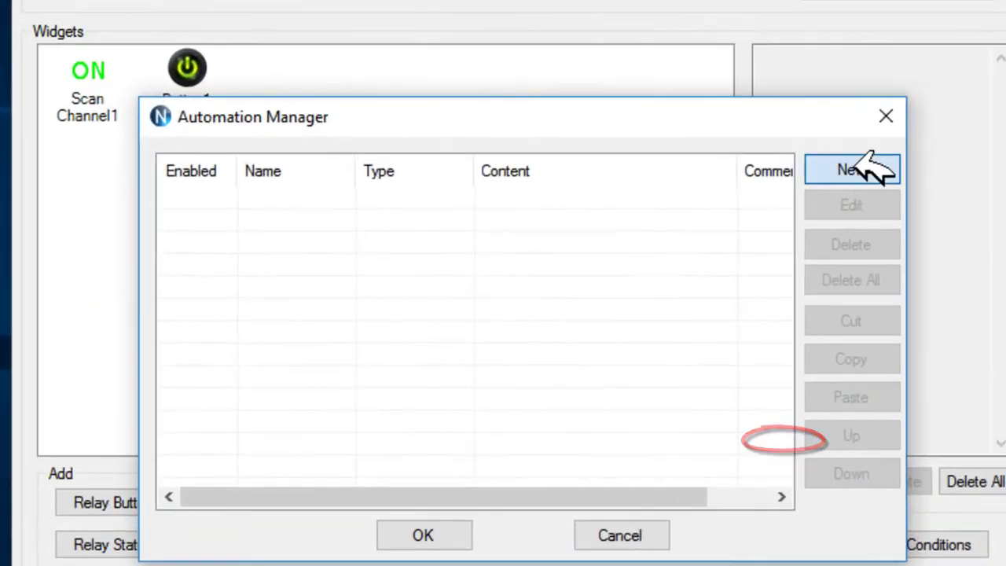
click(852, 170)
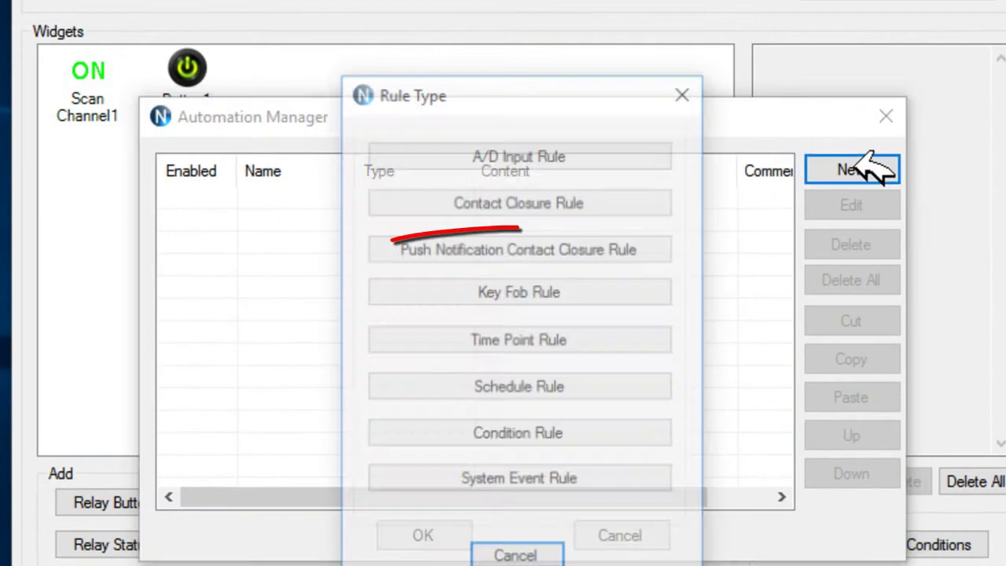
click(627, 247)
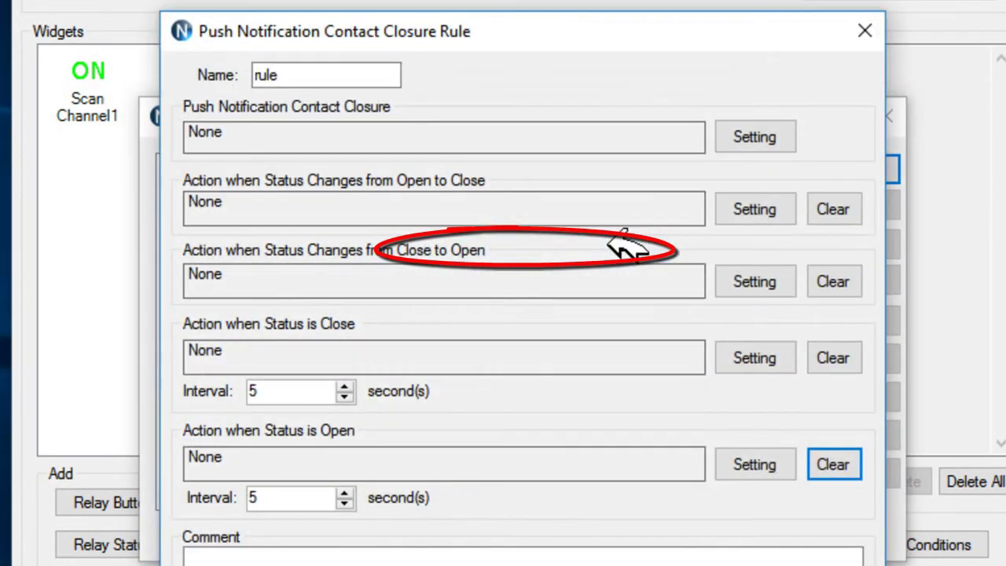
Step: Name the rule Toggle Relay1 and set its contact closure input to Bank 1, Channel 1 of MyPushNotificationBoard
drag(397, 75, 193, 73)
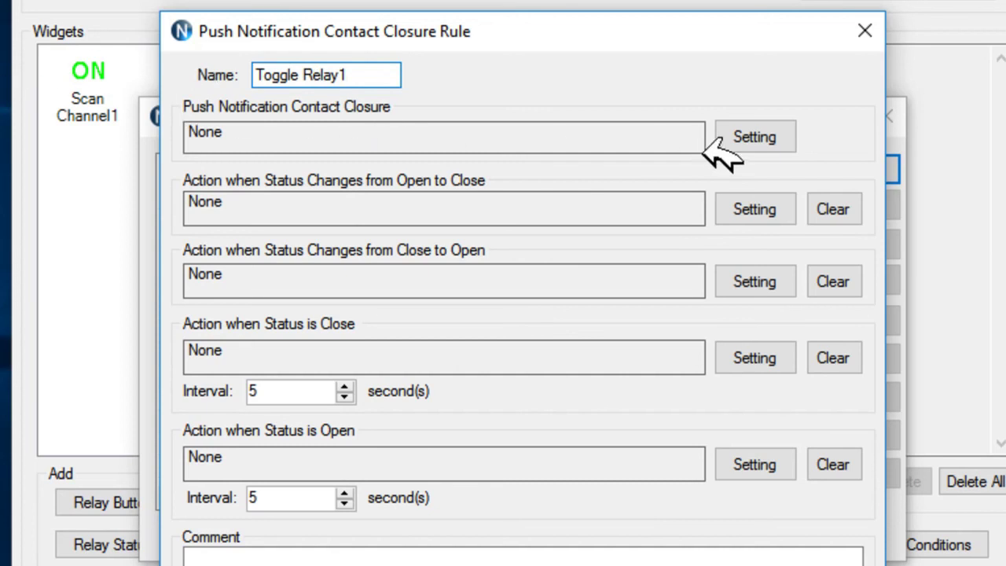
click(753, 138)
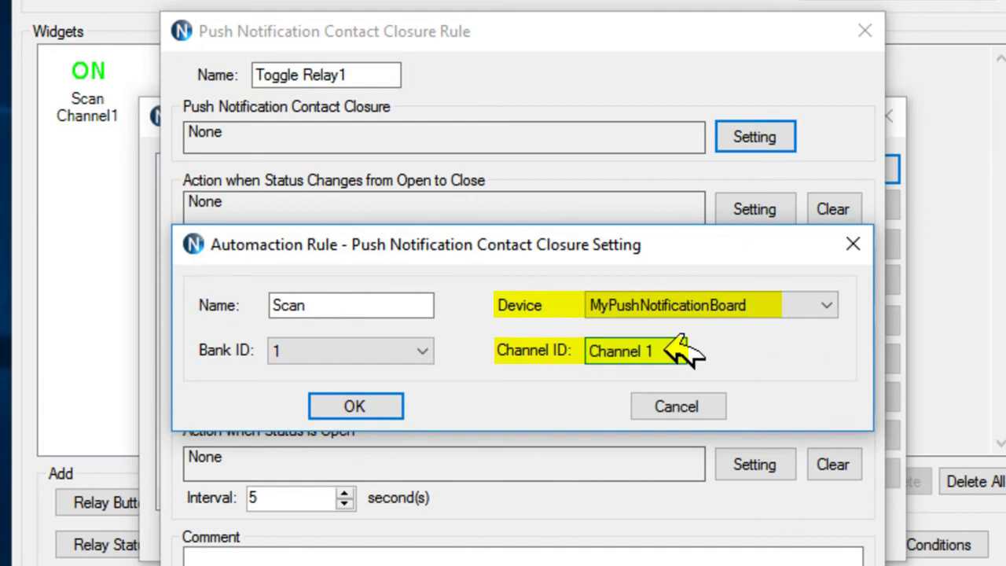
click(363, 405)
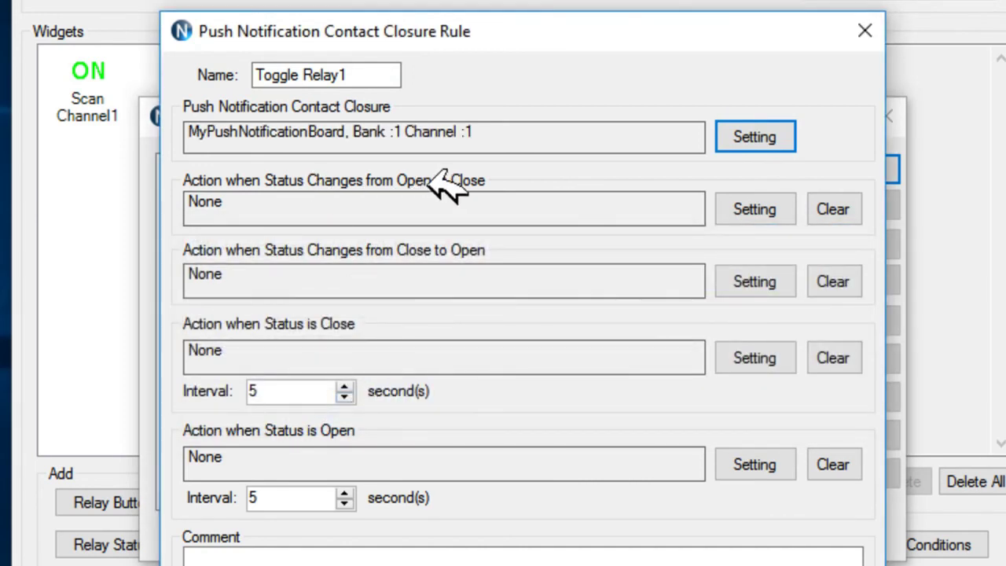
Step: Set the rule's Open to Close action to a Relay Action on MyRelayBoard using Toggle One Relay for relay 1 in bank 1
click(753, 209)
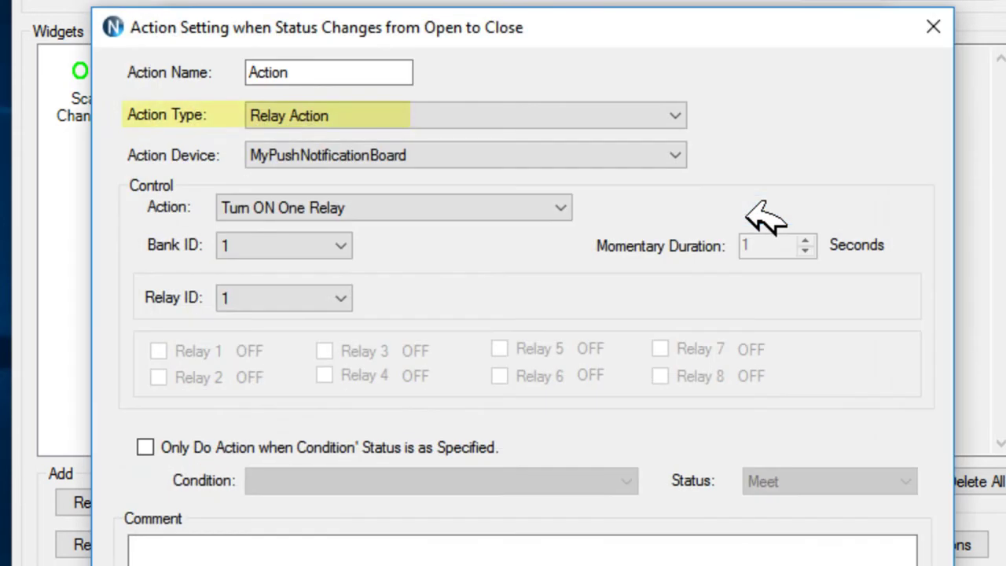
click(506, 116)
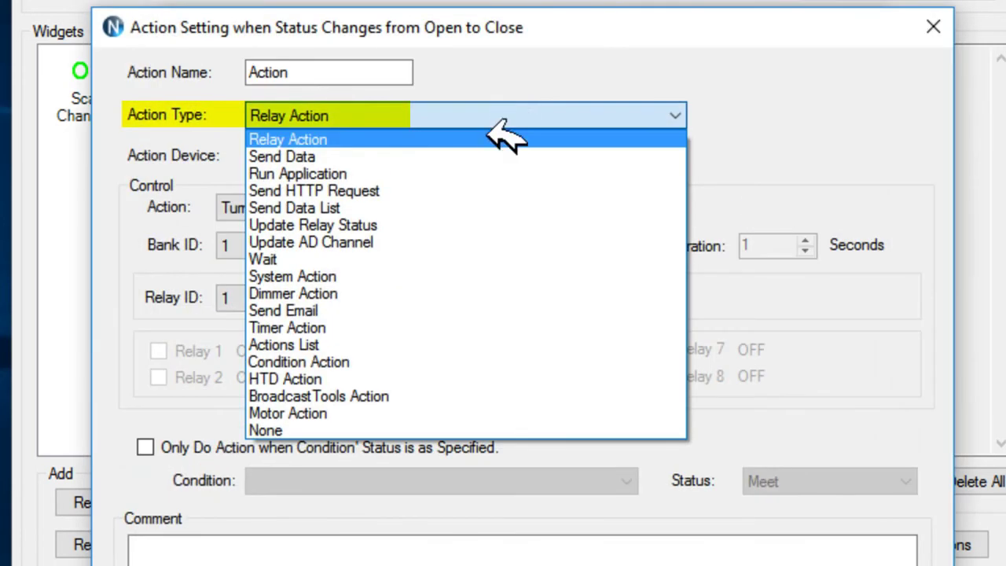
click(491, 135)
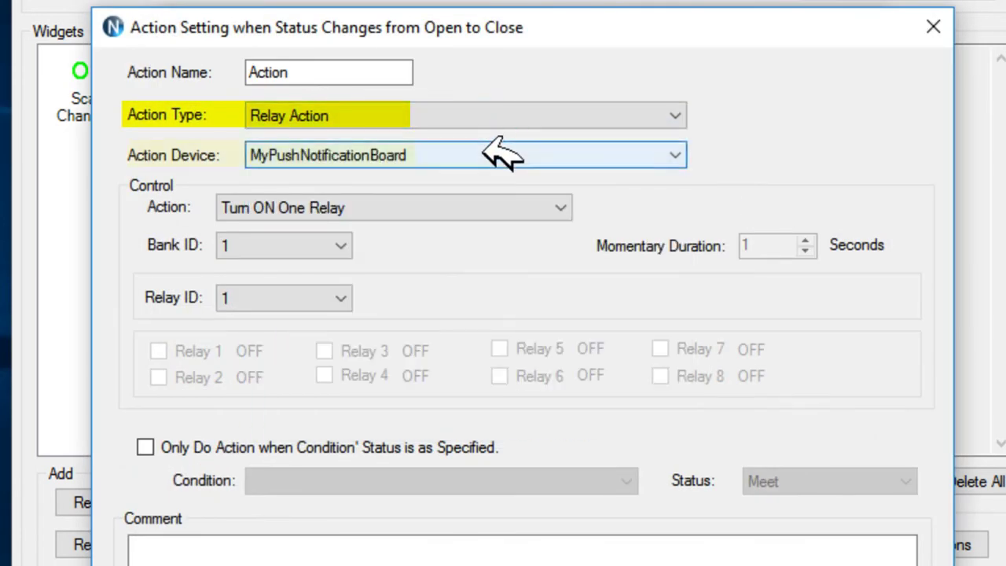
click(486, 151)
click(284, 196)
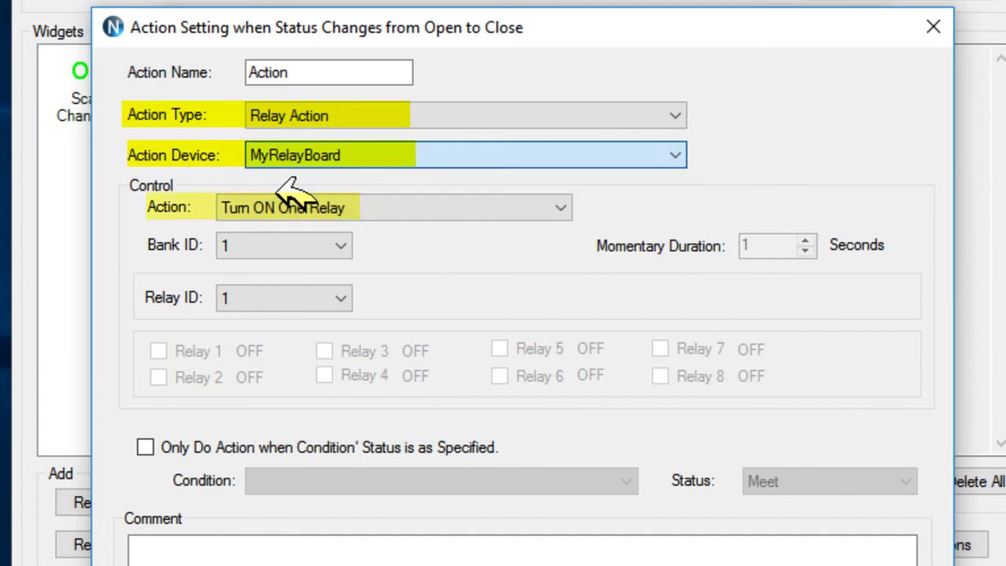
click(275, 200)
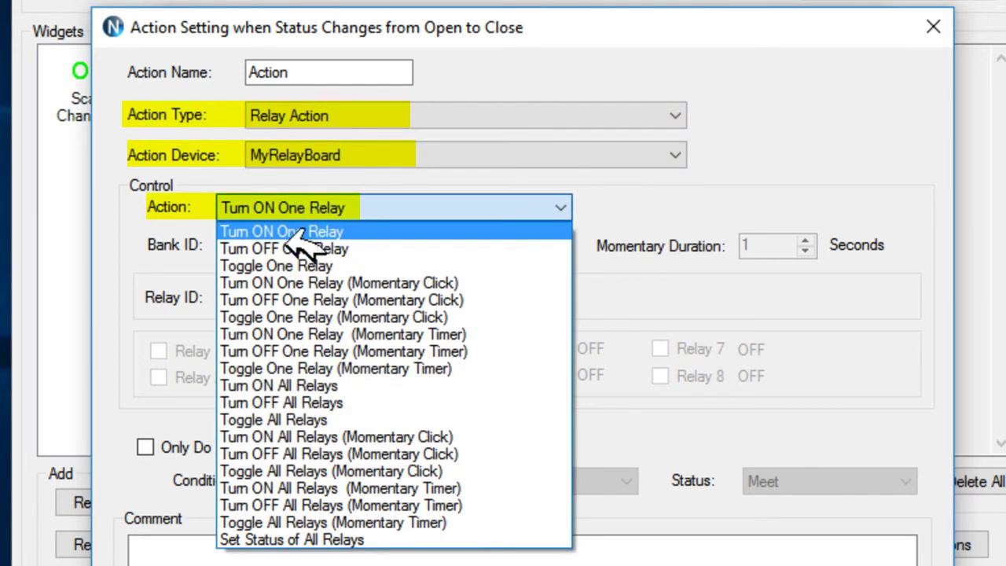
click(315, 266)
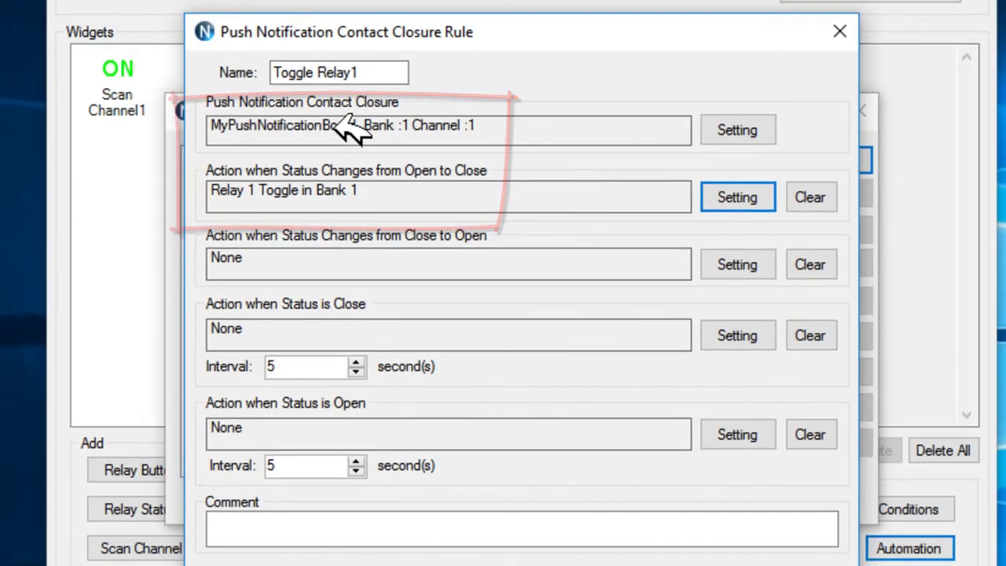
Step: Save the Toggle Relay1 rule, accept the automation list, and close the manager with its changes kept
click(425, 512)
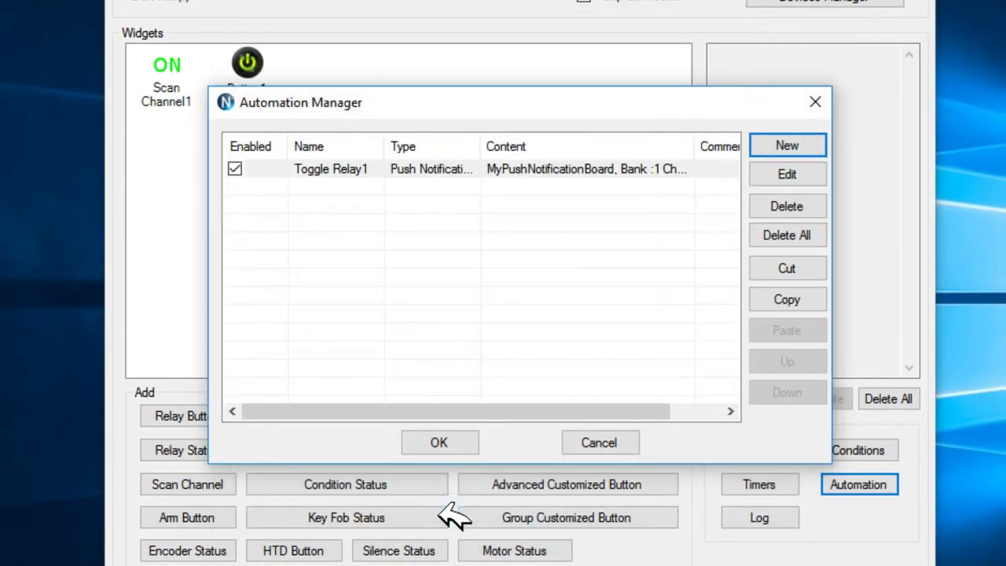
click(444, 445)
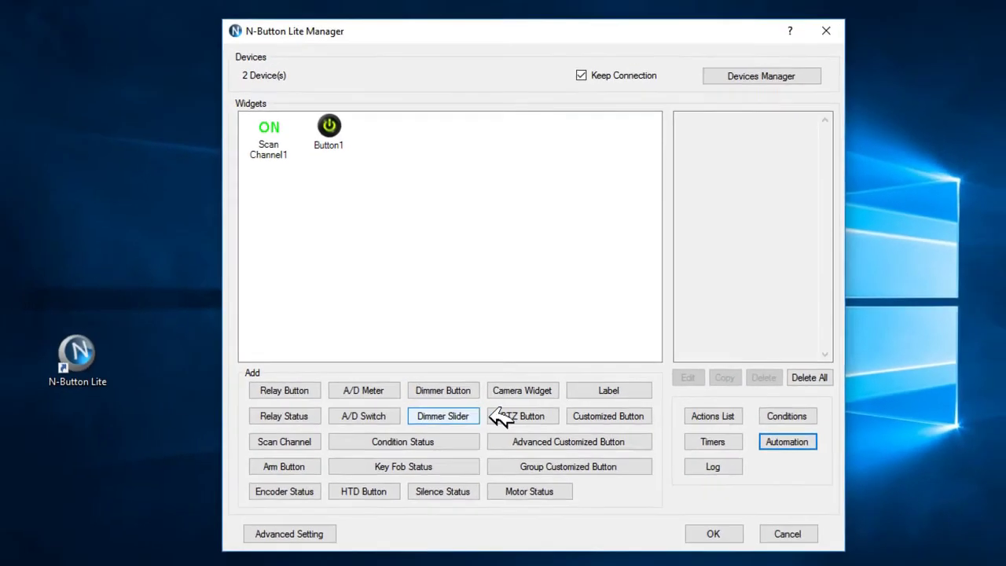
click(713, 529)
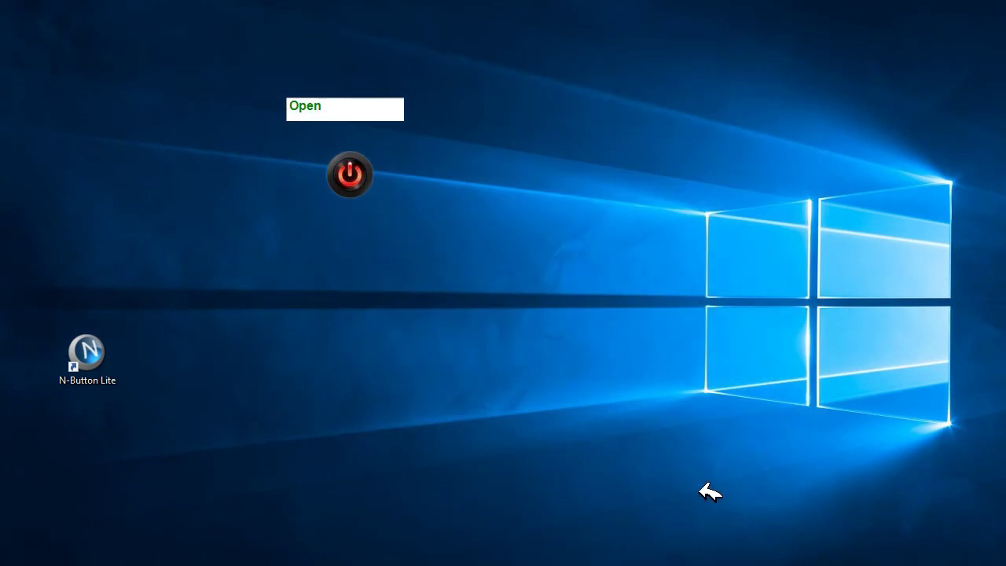